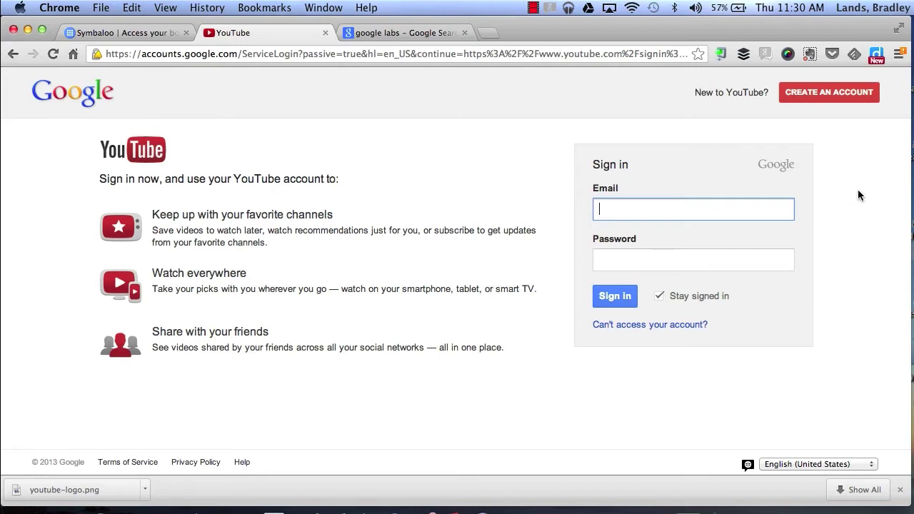
Step: Sign in with the account email and password, then go to the upload page
type("landsbw")
key("Tab")
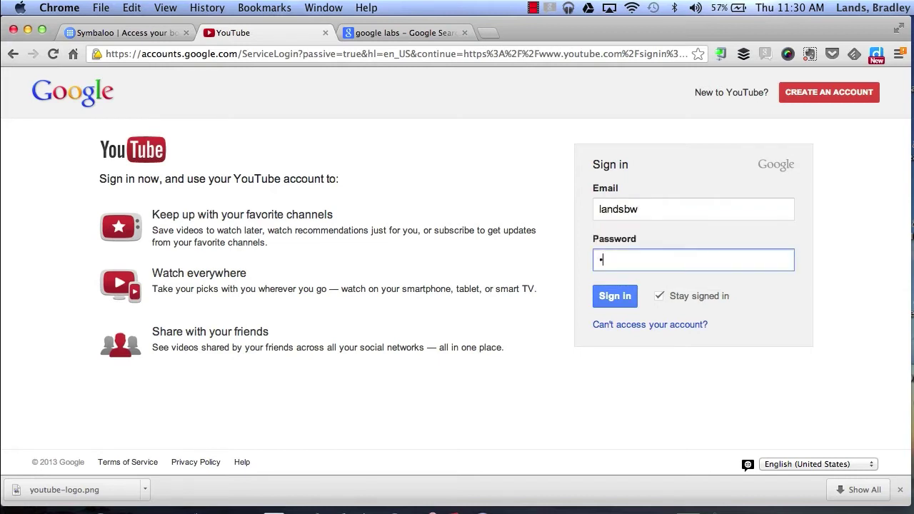
key("Return")
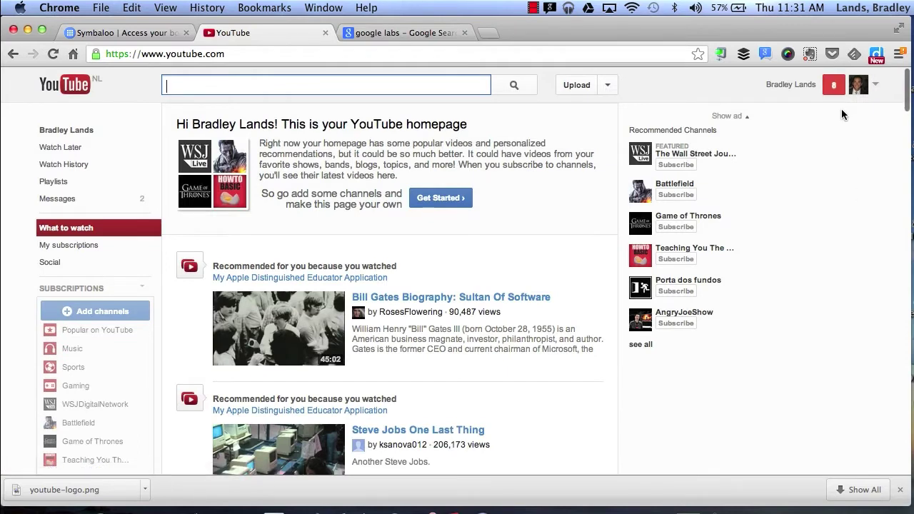
left_click(576, 85)
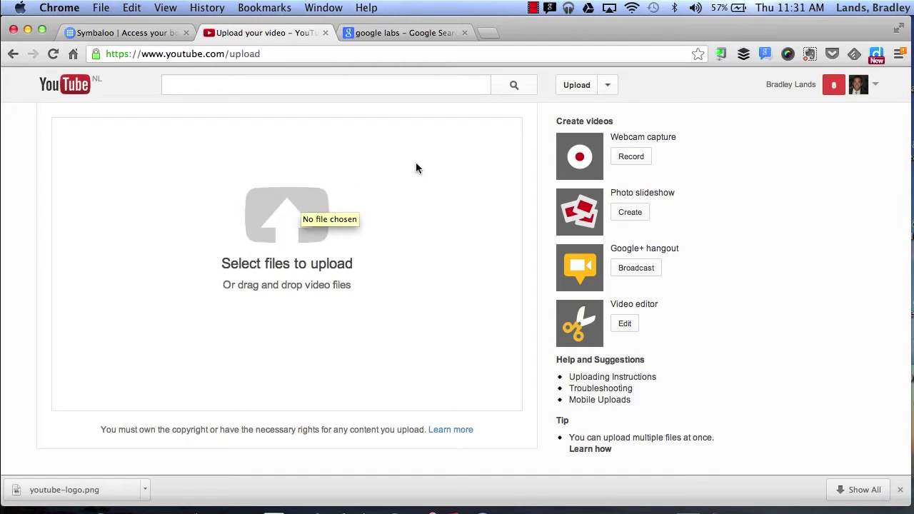
Step: Choose to record a new video from the webcam
left_click(646, 161)
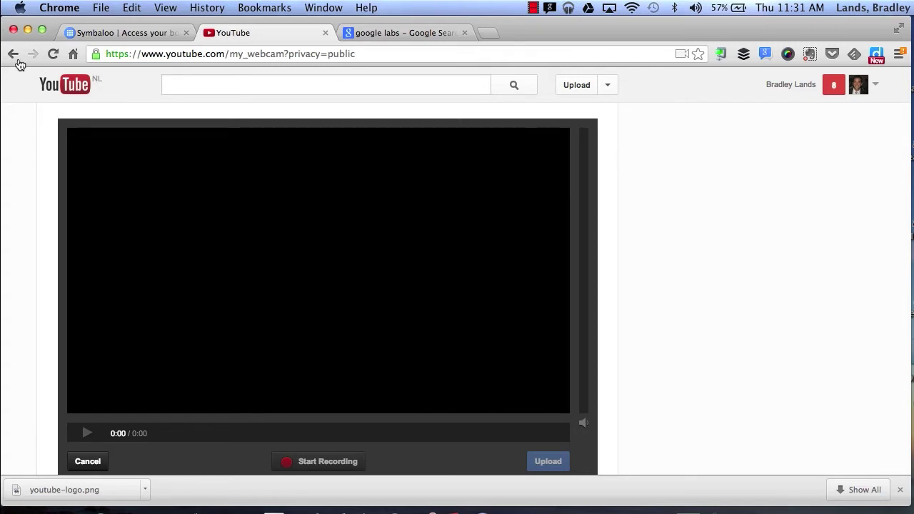
left_click(580, 84)
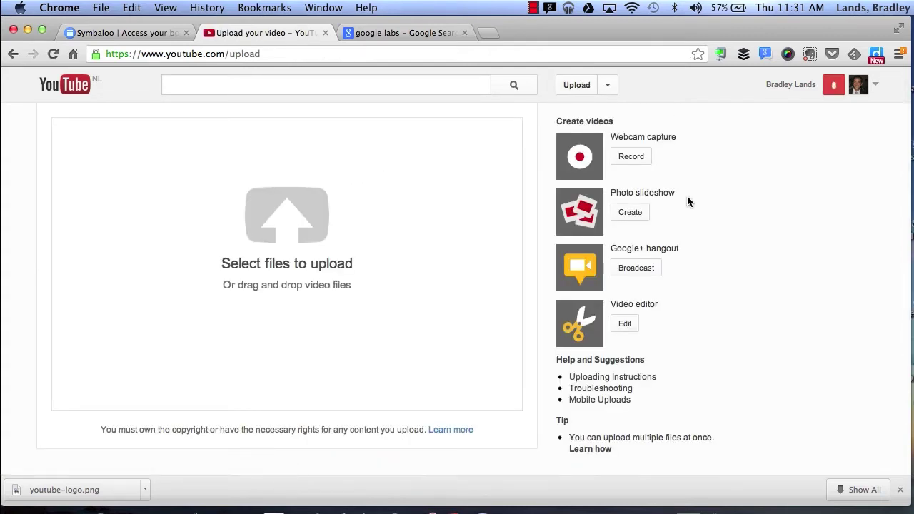
left_click(635, 212)
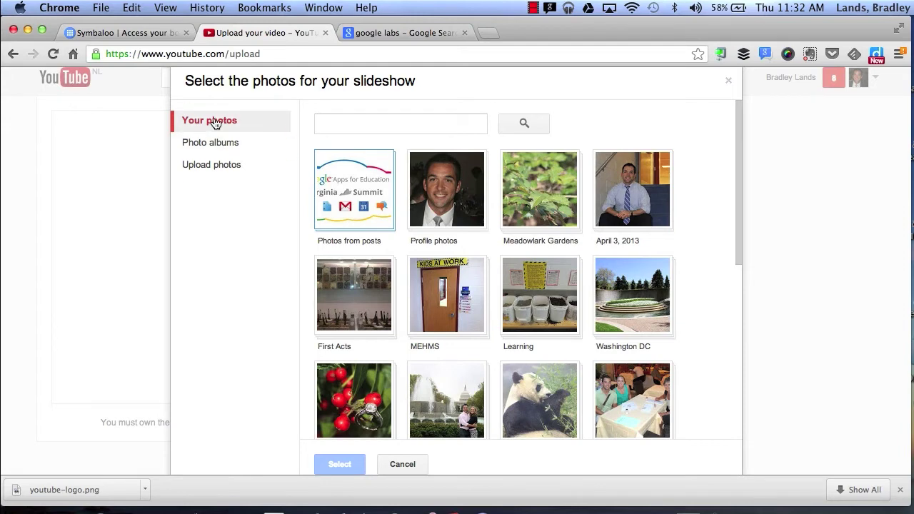
Step: Start a photo slideshow and open the Meadowlark Gardens album from existing photos
left_click(212, 163)
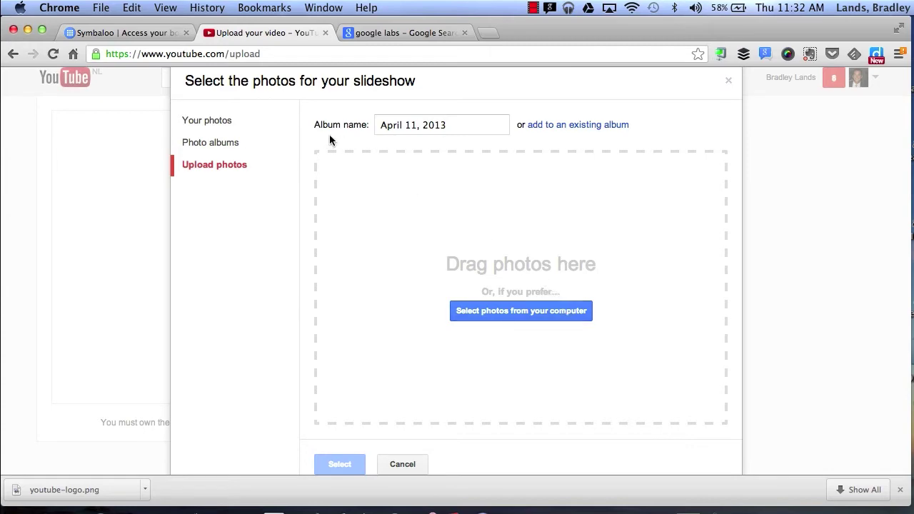
left_click(245, 121)
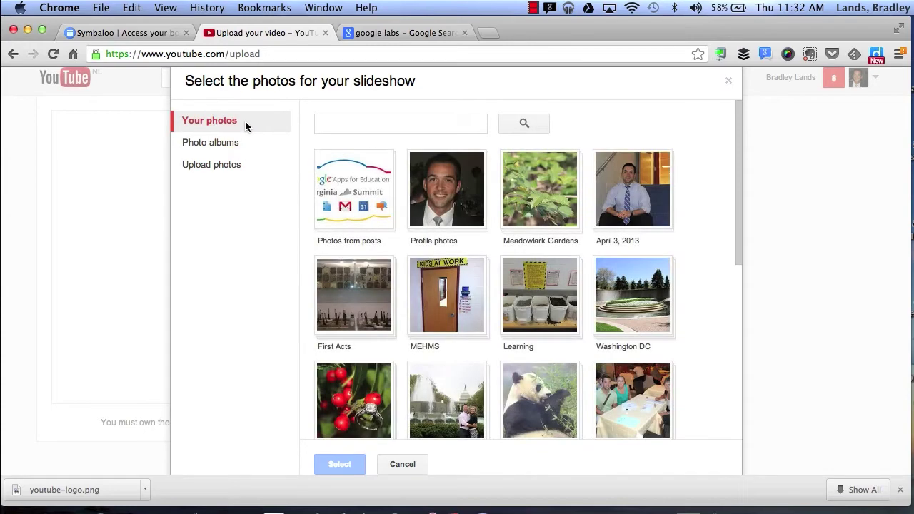
left_click(532, 202)
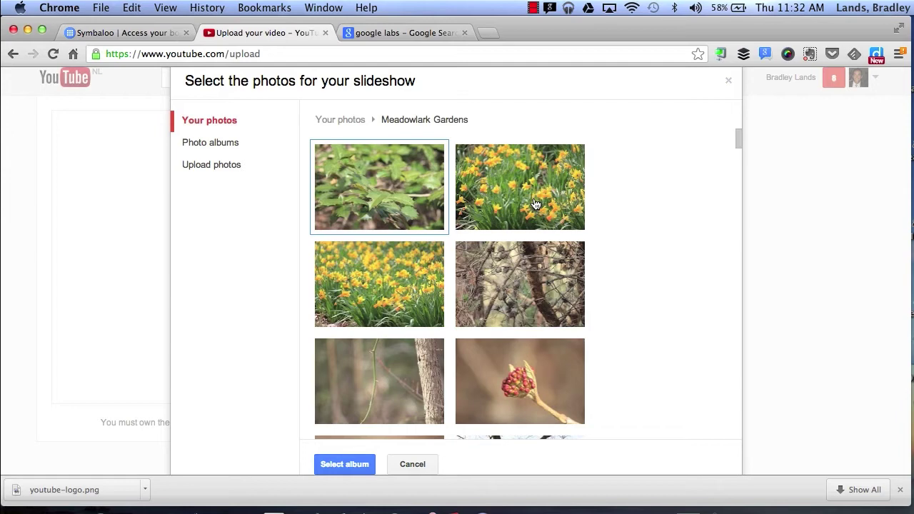
Step: Select six photos: leaves, daffodils, bare branches, daffodil field, tree trunk, red bud
left_click(391, 176)
left_click(511, 207)
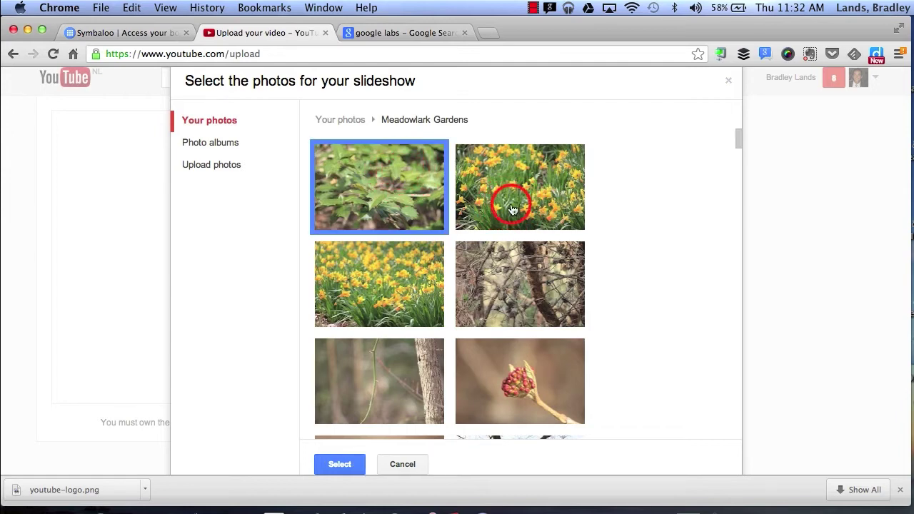
left_click(500, 289)
left_click(435, 296)
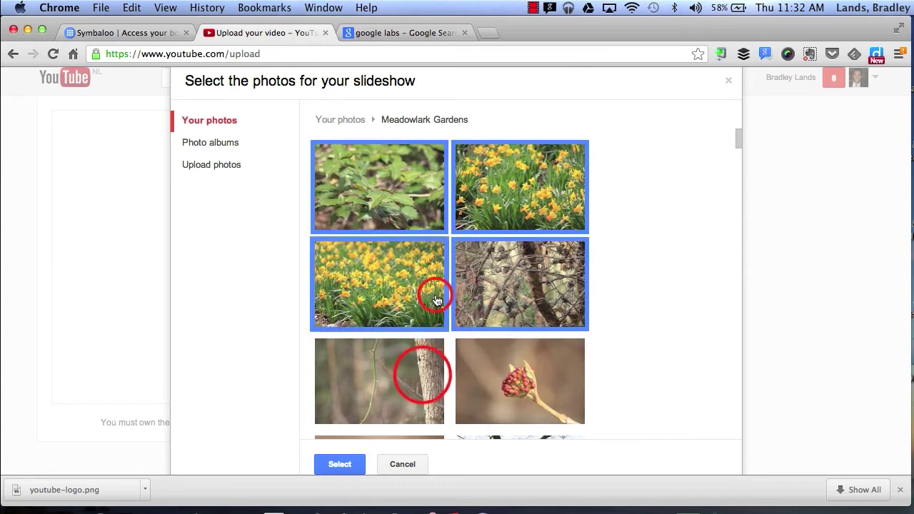
left_click(423, 375)
left_click(511, 381)
left_click(340, 464)
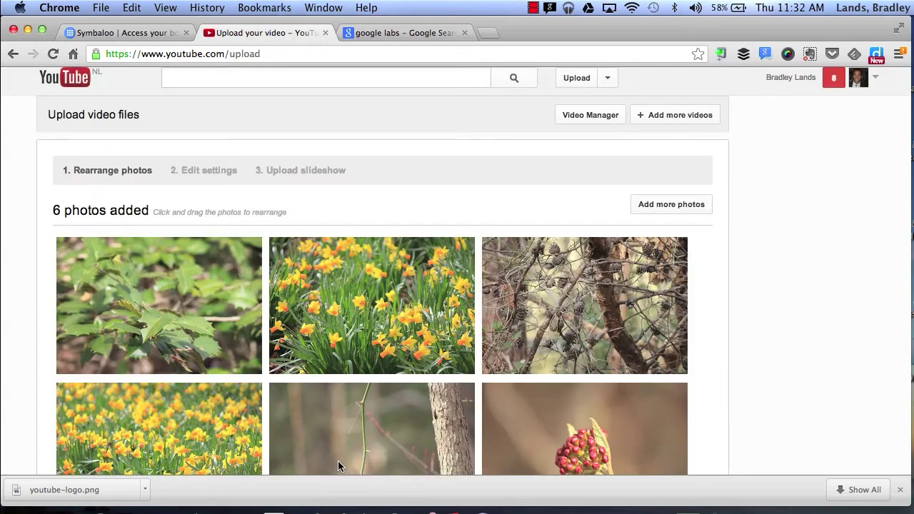
scroll(337, 460, "down", 5)
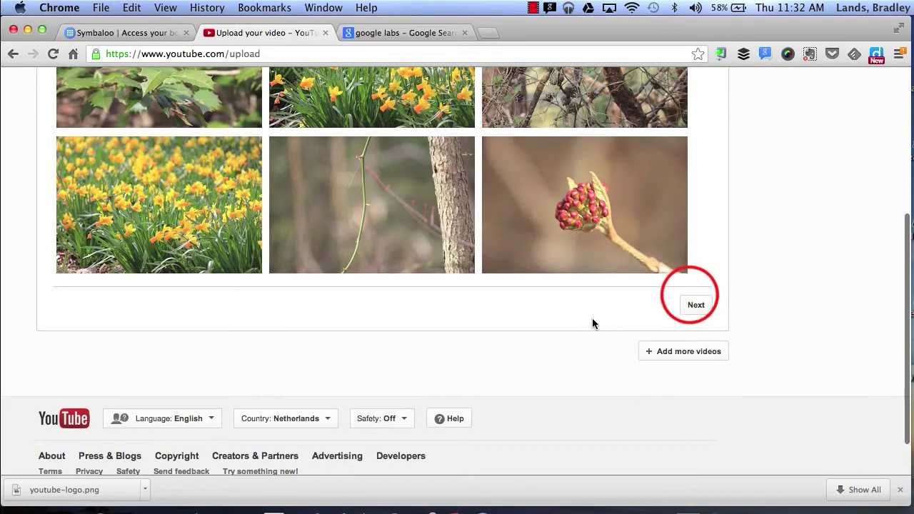
Step: Set the slideshow to Pan & Zoom, 3 seconds, Crossfade, with the 'Kitty In The Window' soundtrack
left_click(694, 305)
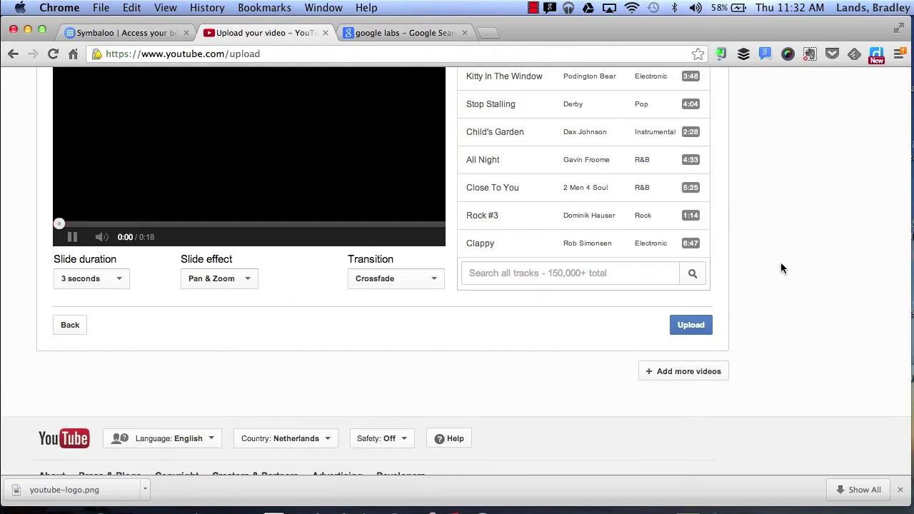
scroll(780, 267, "up", 4)
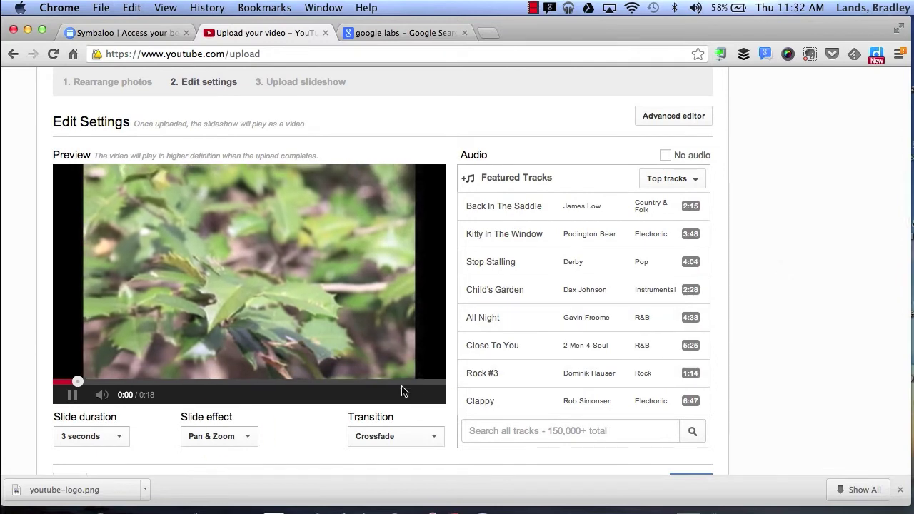
left_click(233, 436)
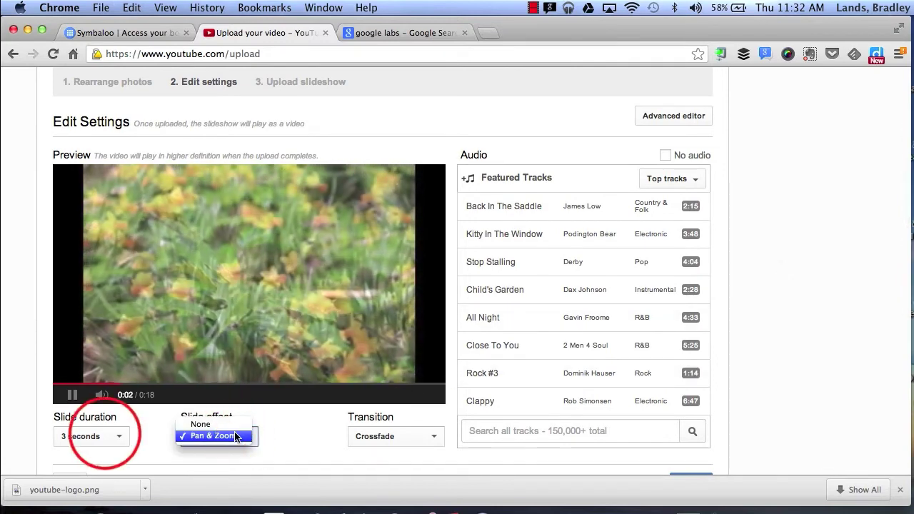
left_click(235, 436)
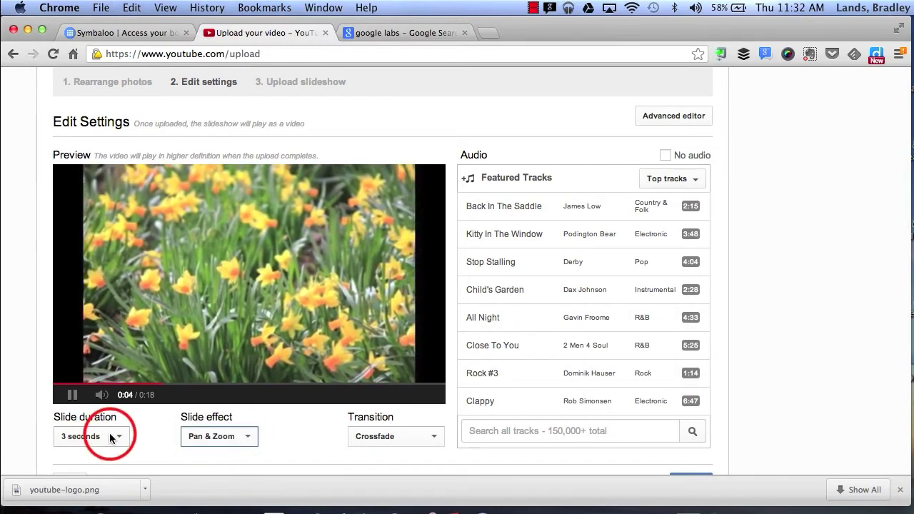
left_click(110, 438)
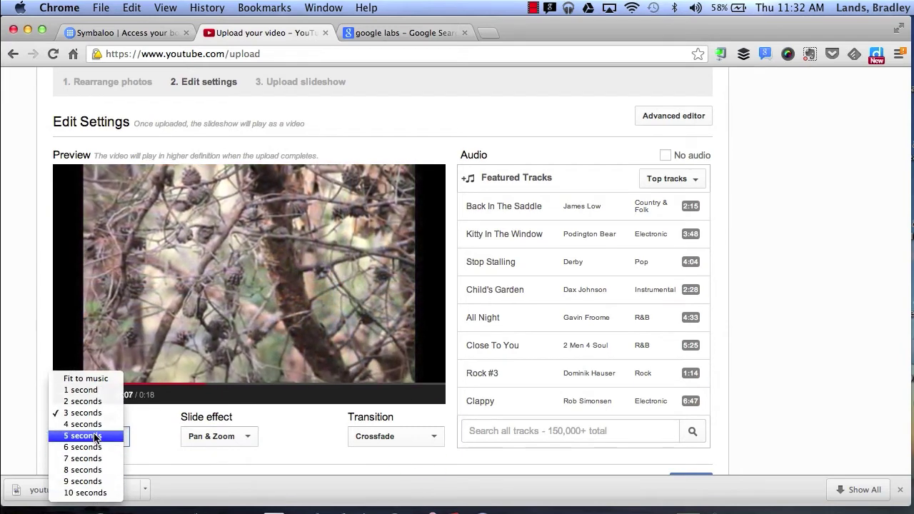
left_click(420, 439)
left_click(421, 439)
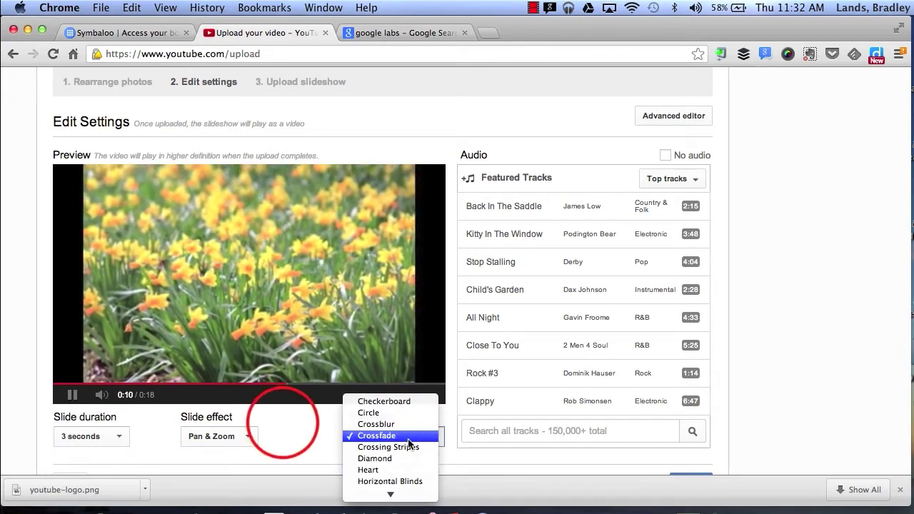
left_click(312, 423)
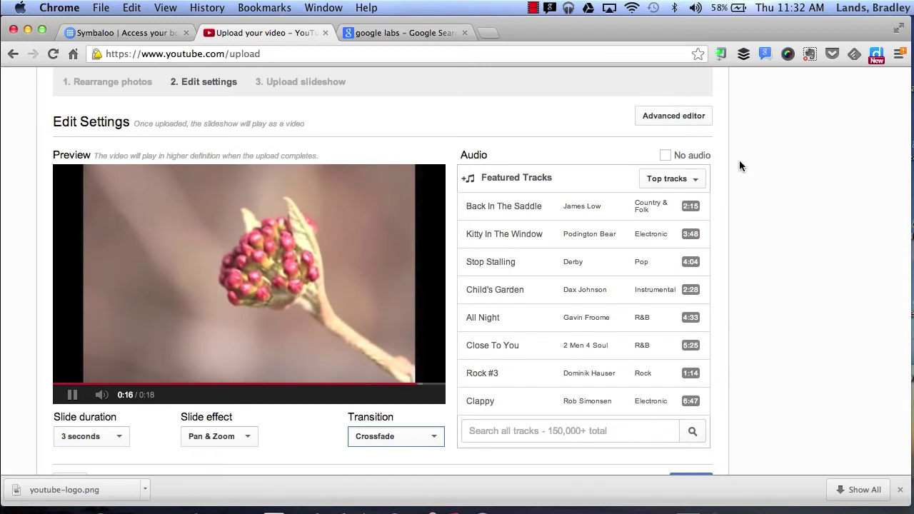
left_click(575, 233)
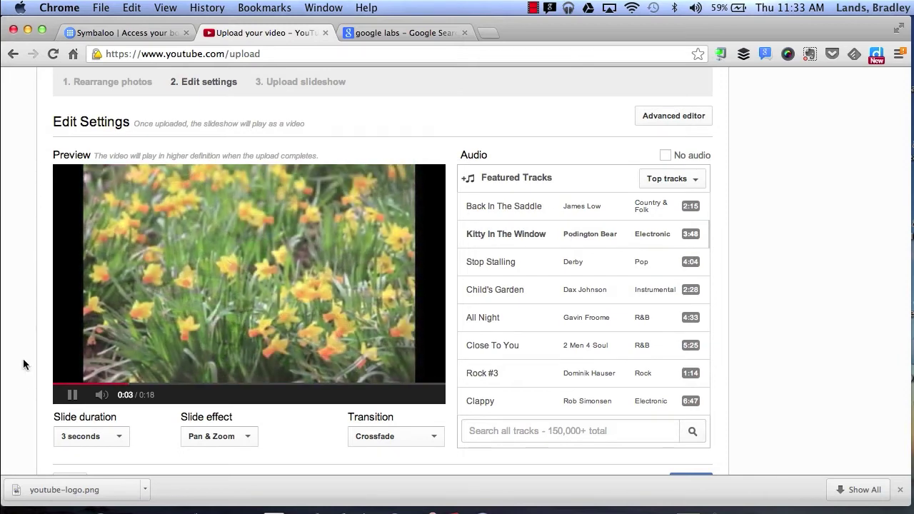
Step: Pause the slideshow preview and return to the main upload page
left_click(71, 397)
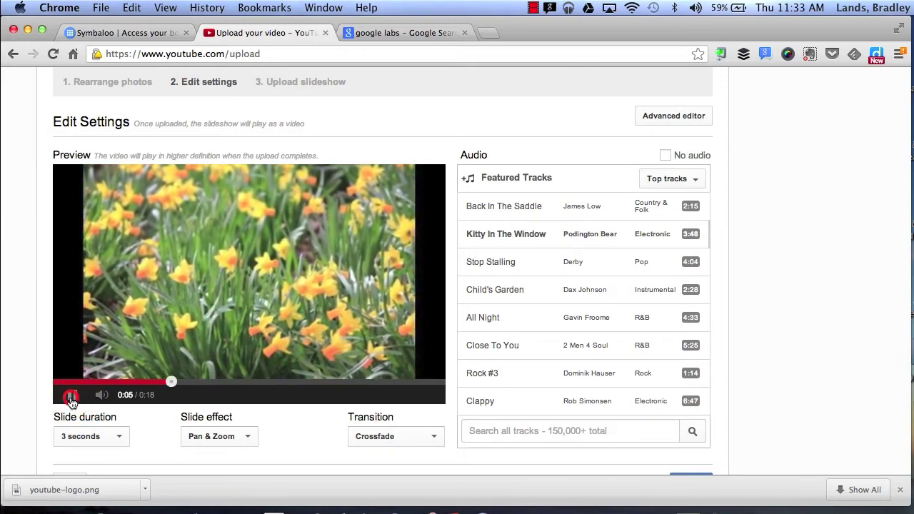
scroll(739, 300, "down", 3)
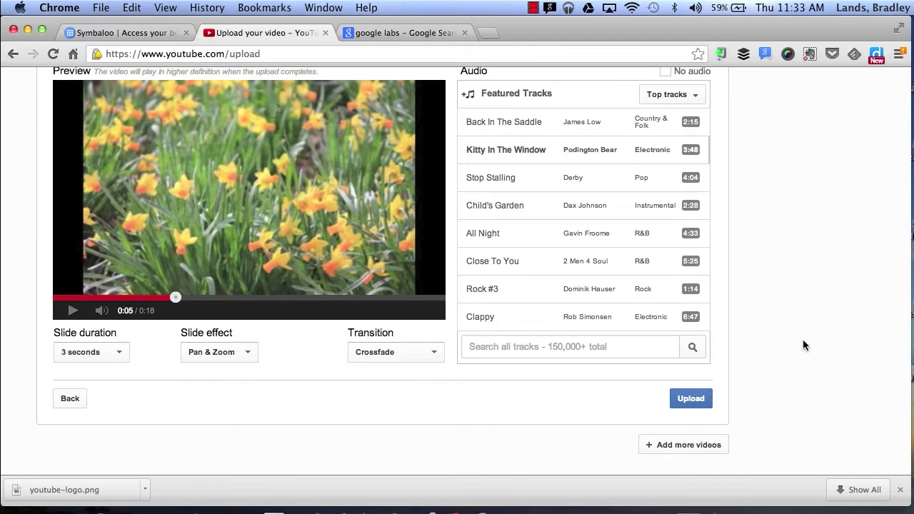
scroll(803, 339, "up", 5)
left_click(577, 86)
left_click(576, 87)
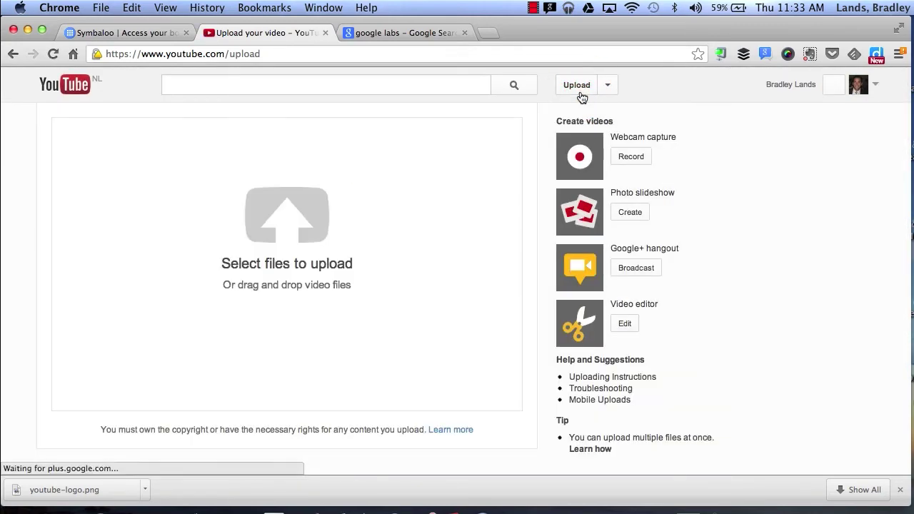
Step: Start a Google+ hangout broadcast, back out to the upload page, and open the video editor
left_click(637, 270)
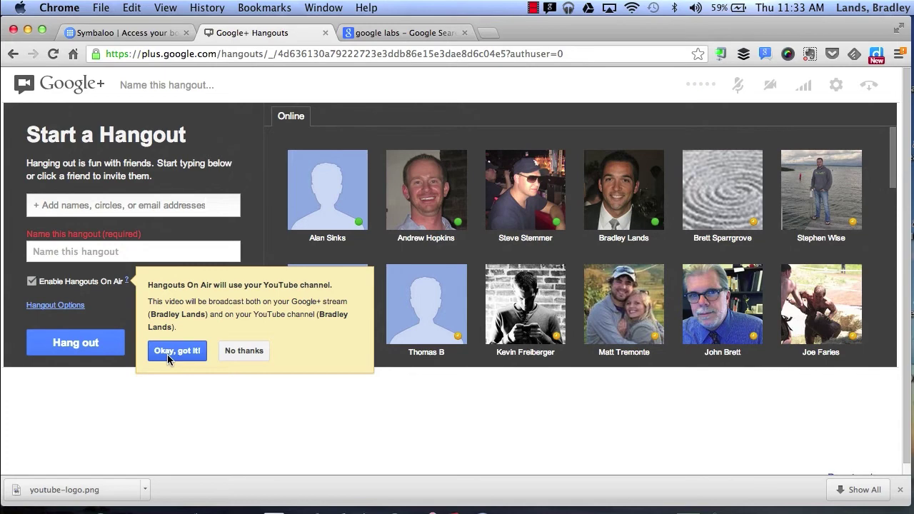
left_click(13, 54)
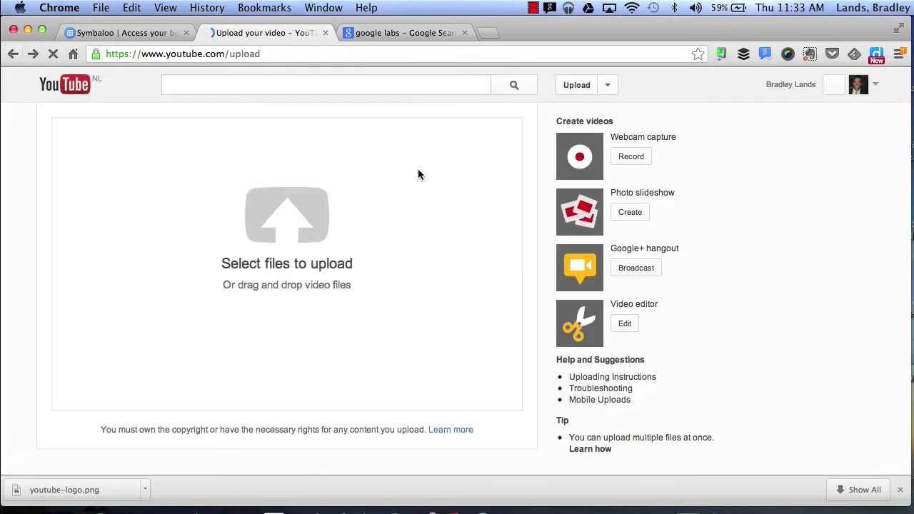
left_click(623, 325)
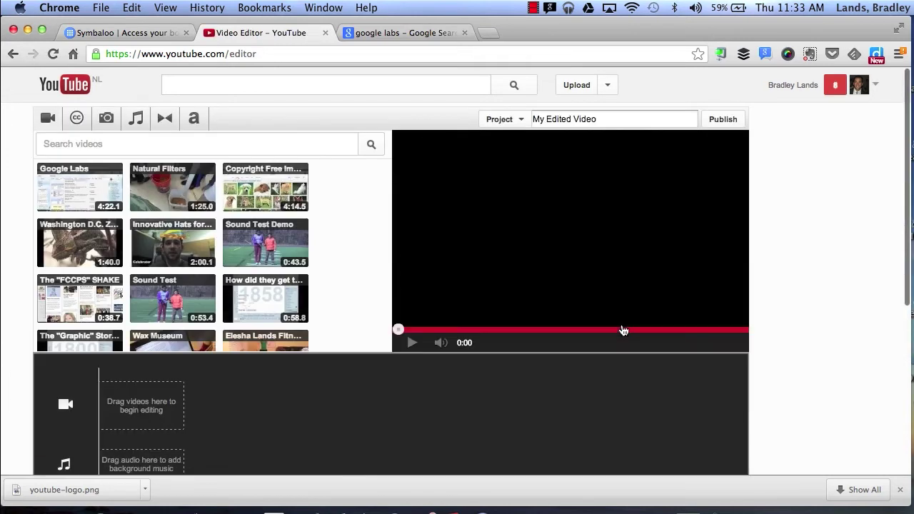
Step: Drag the Google Labs video toward the editor's timeline
scroll(817, 289, "down", 2)
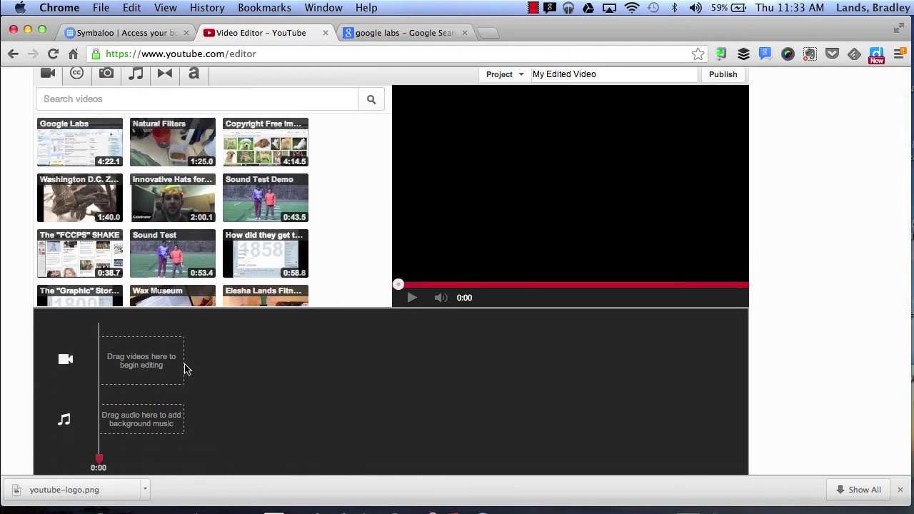
left_click_drag(100, 146, 140, 358)
scroll(341, 271, "up", 1)
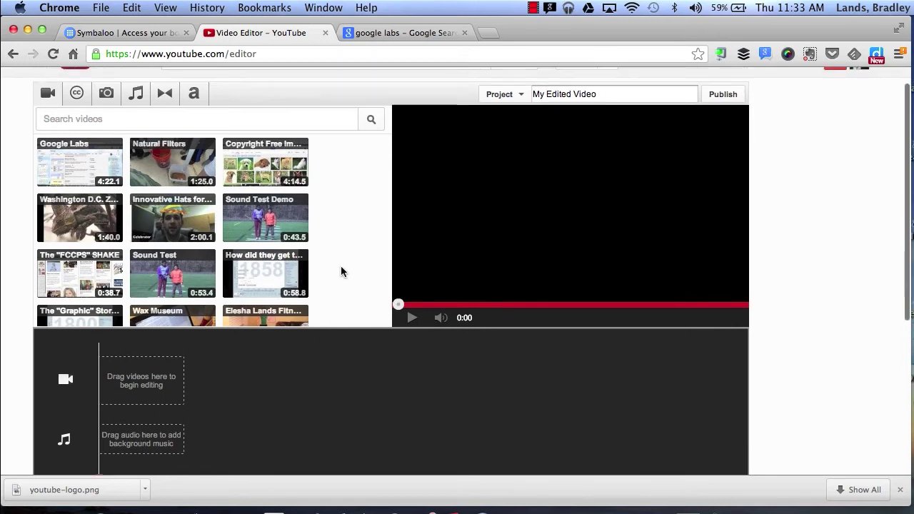
Step: Browse the audio track library's Genre and Artist filters, then switch to Creative Commons videos
left_click(135, 97)
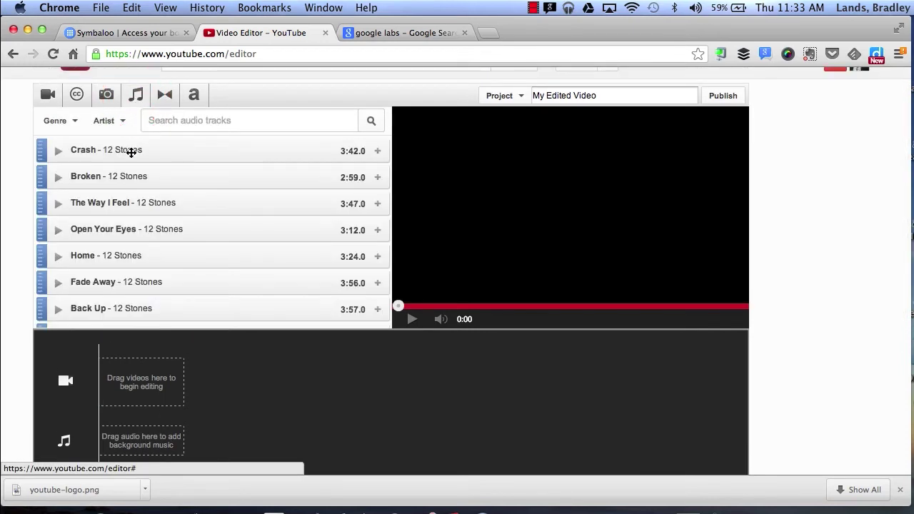
scroll(130, 204, "down", 10)
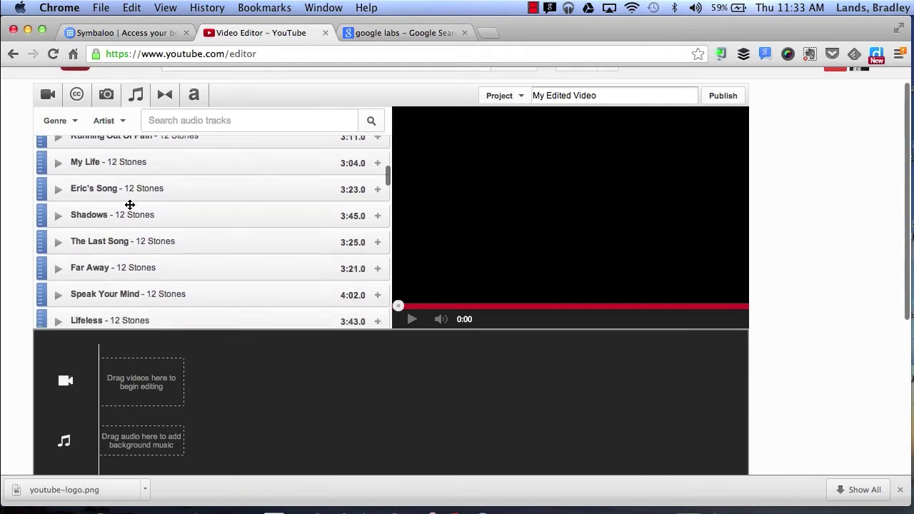
scroll(129, 204, "up", 6)
scroll(129, 204, "up", 3)
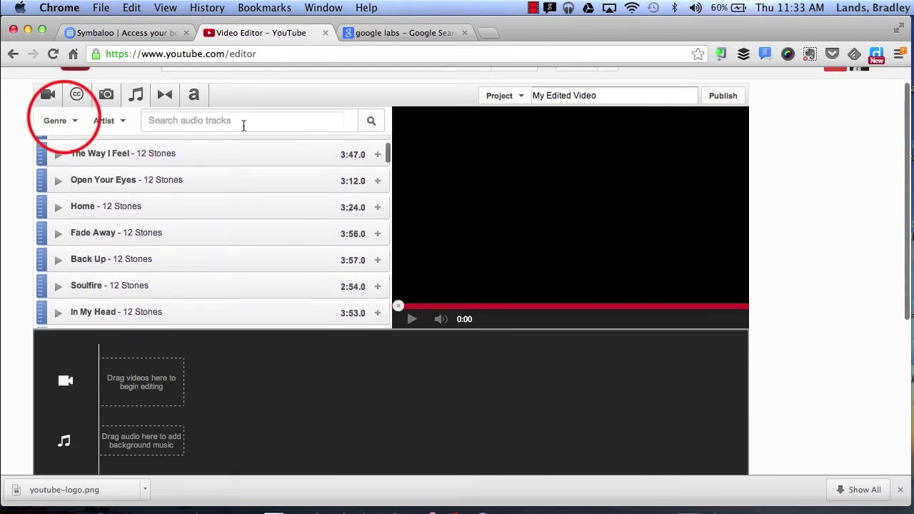
left_click(64, 122)
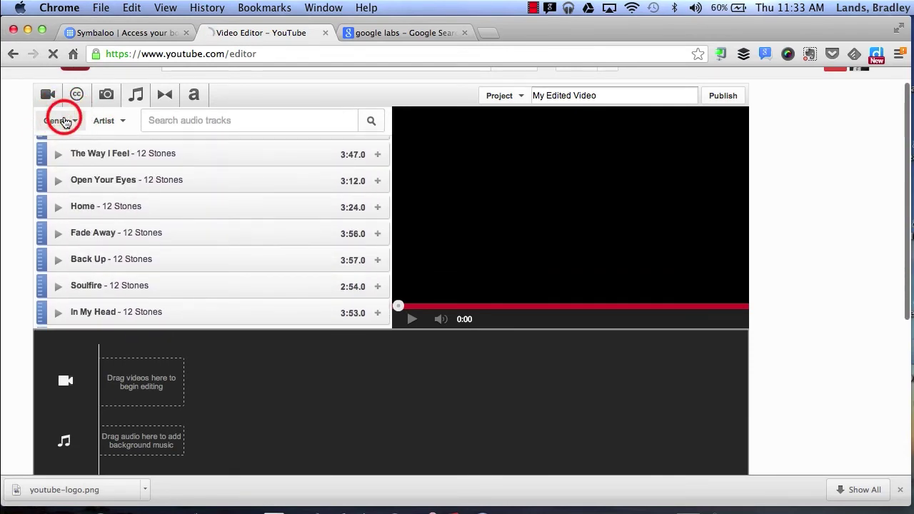
left_click(126, 121)
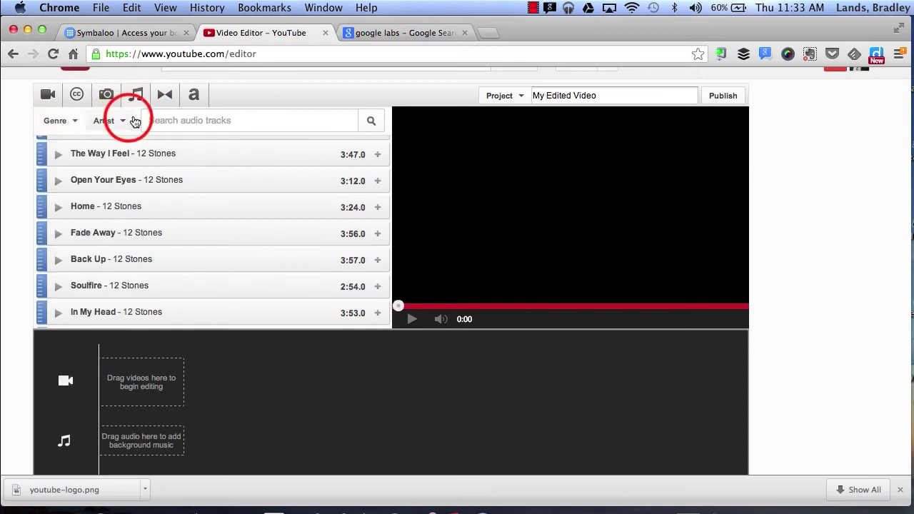
left_click(211, 119)
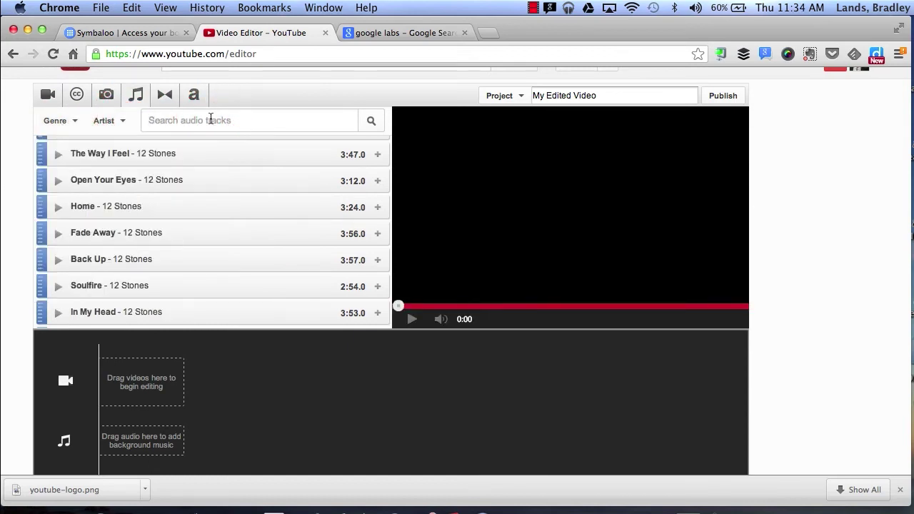
left_click(80, 97)
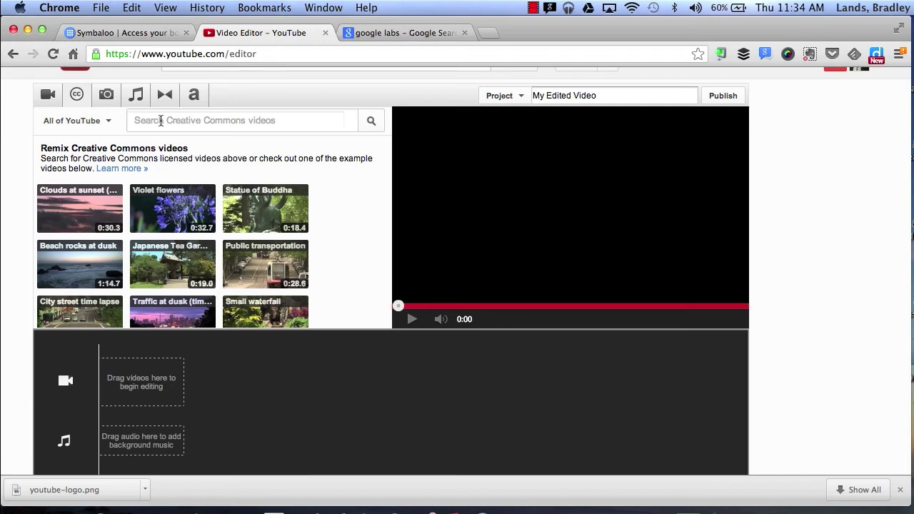
Step: Drag the Violet flowers clip (0:32.7) onto the timeline's video track
left_click_drag(186, 181, 139, 384)
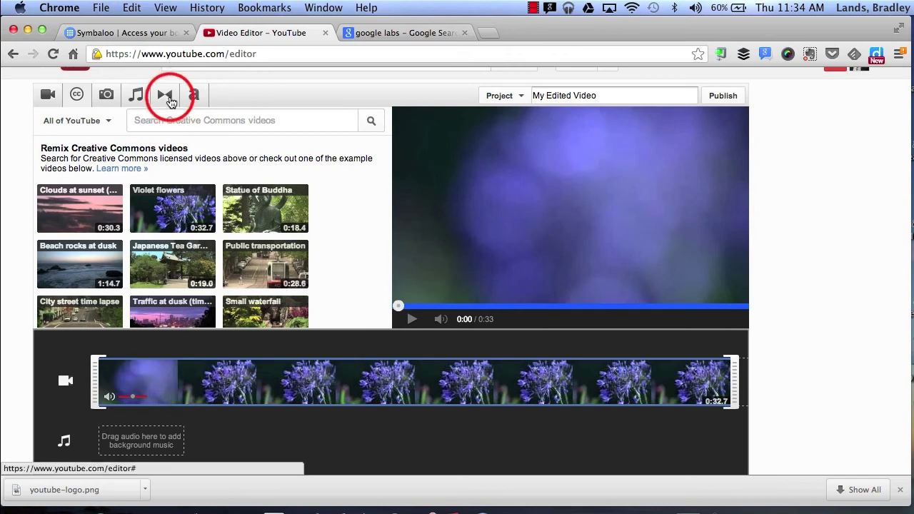
Step: Browse the editor's transitions, title text styles and photos, then return to the upload page
left_click(171, 101)
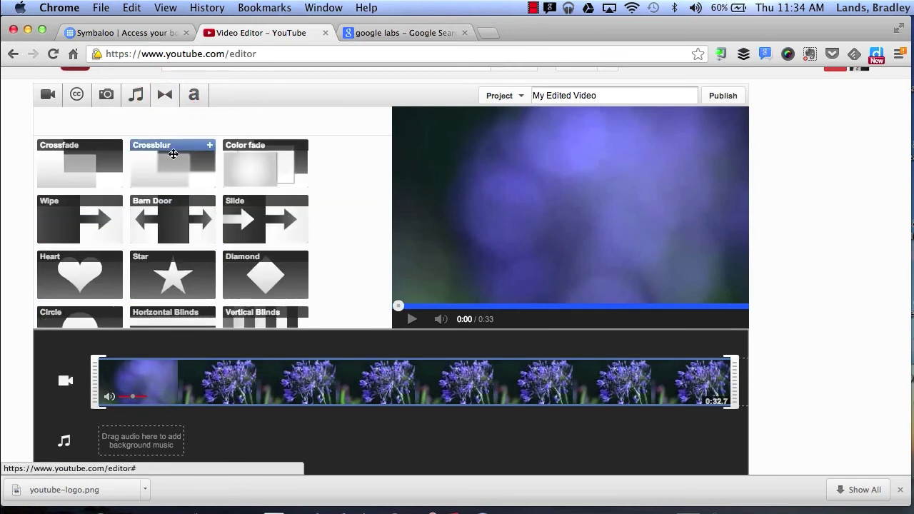
left_click(191, 103)
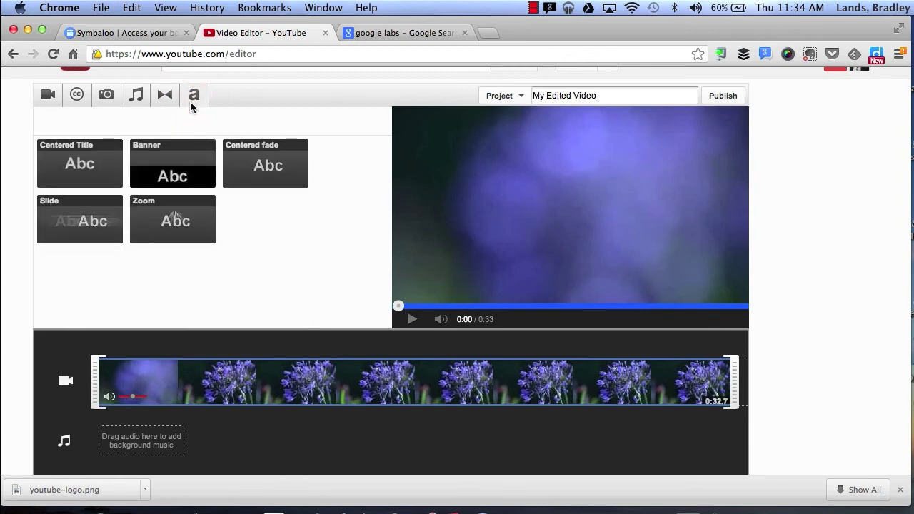
left_click(107, 100)
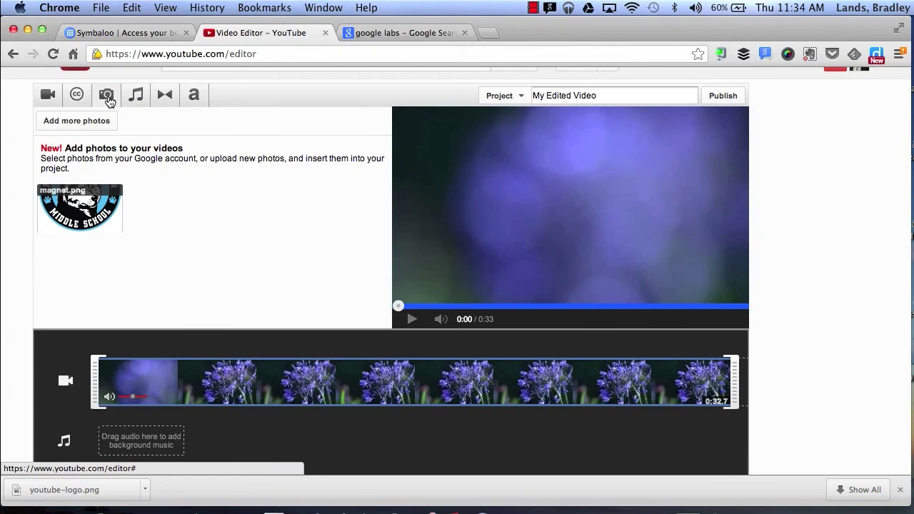
scroll(190, 235, "down", 1)
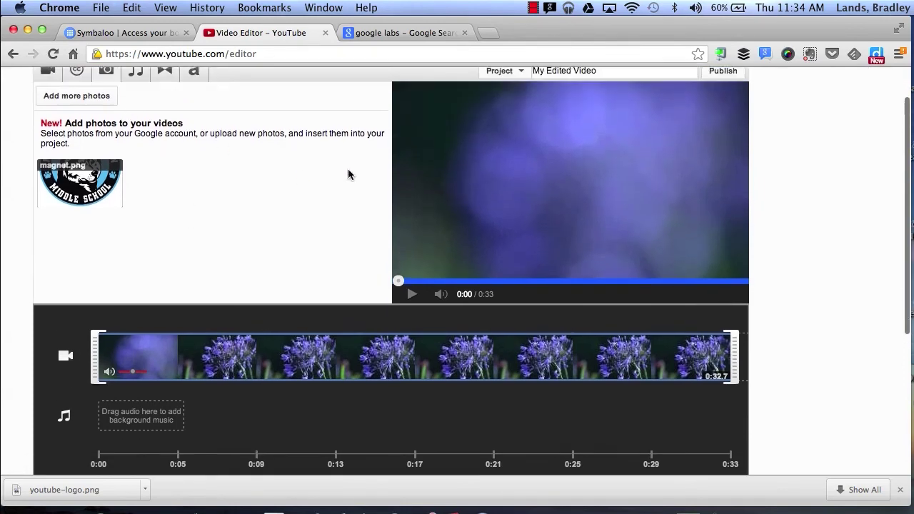
scroll(348, 175, "up", 2)
left_click(577, 85)
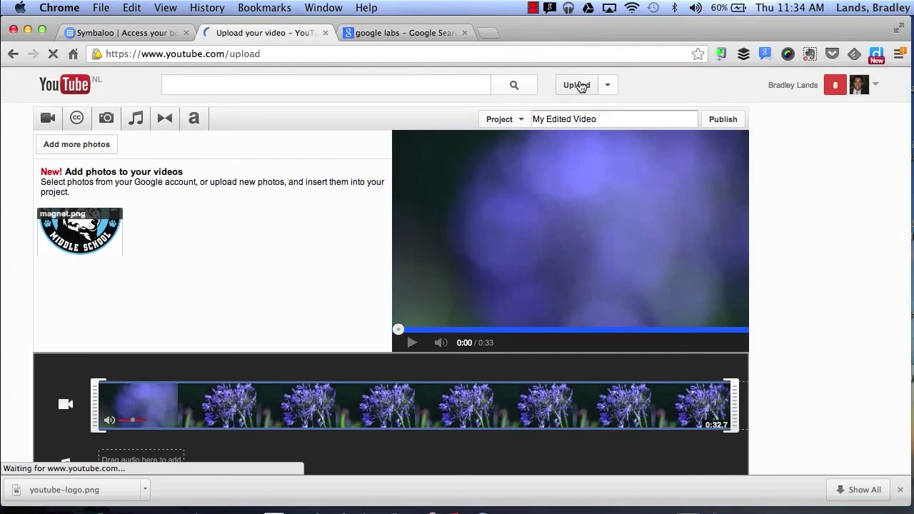